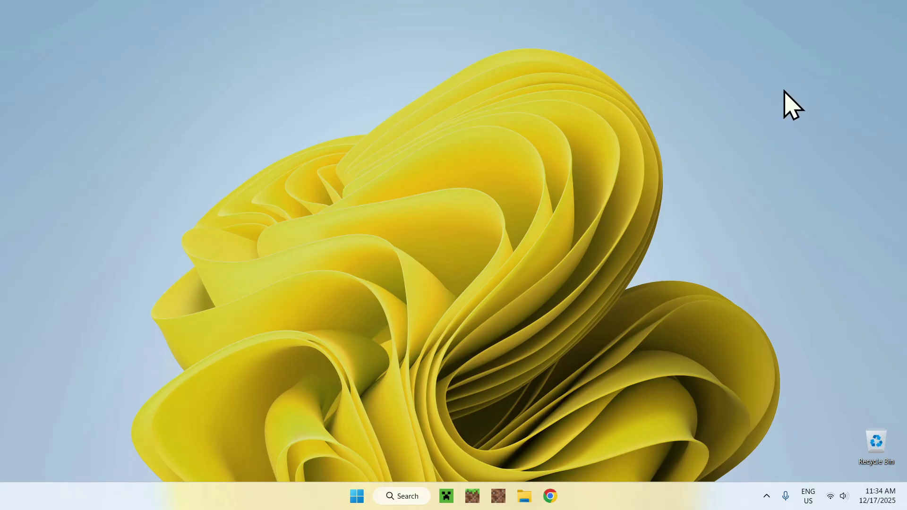
- Open Chrome, search Google for "Meteor Client" and open the meteorclient.com website
left_click(550, 496)
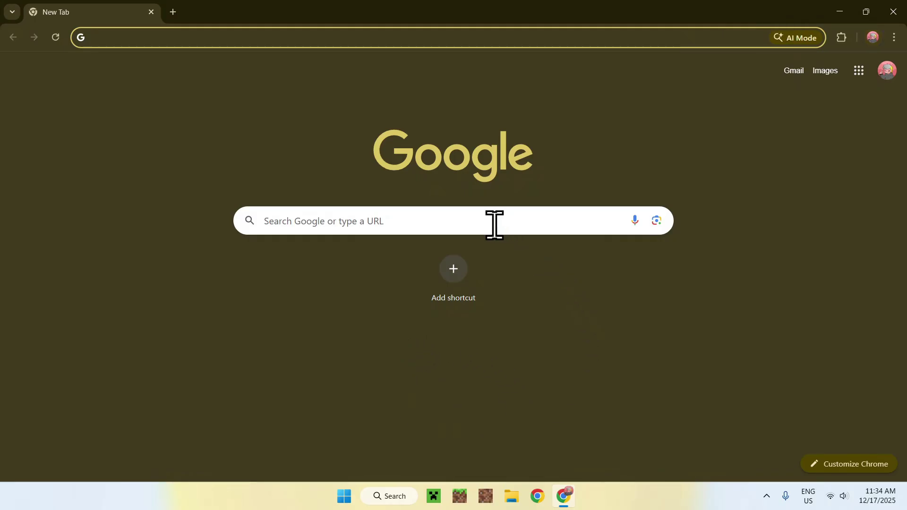
left_click(466, 222)
type("M")
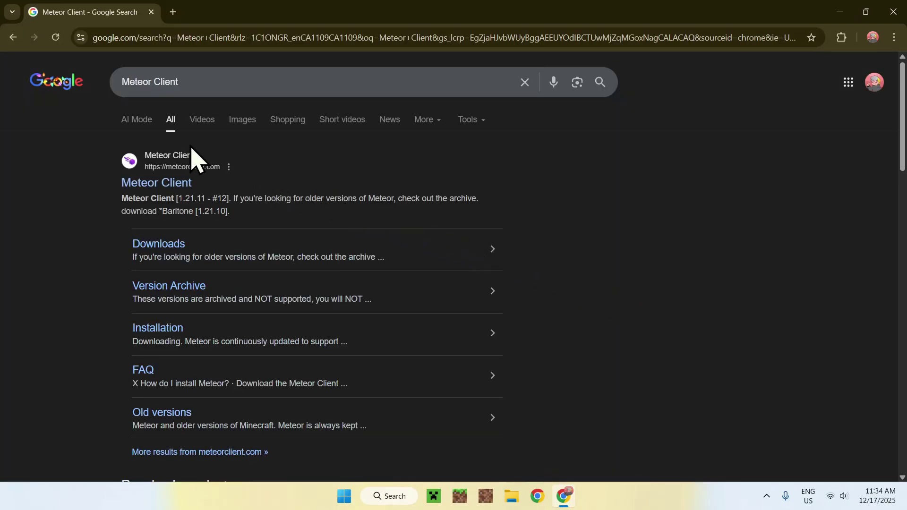
left_click(164, 188)
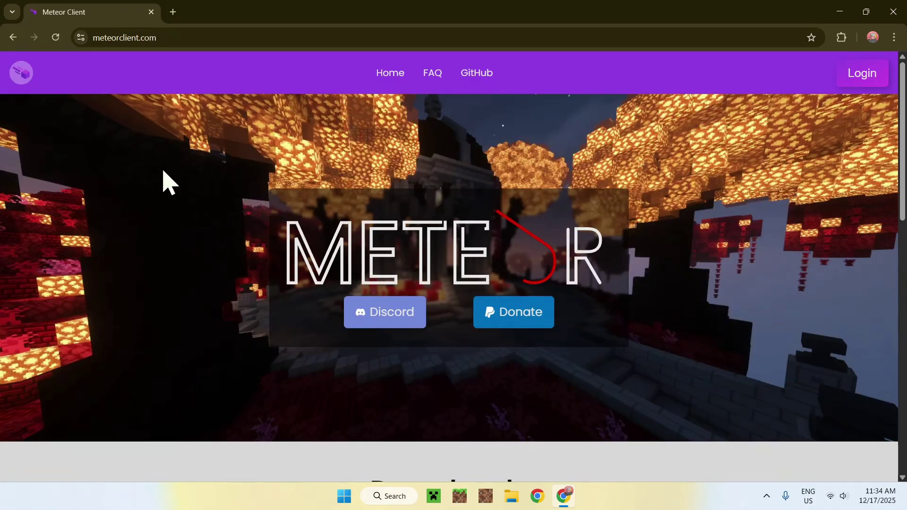
- Download meteor-client-1.21.11-13.jar from the site's Downloads section and check it in the recent download history
scroll(163, 172, "down", 3)
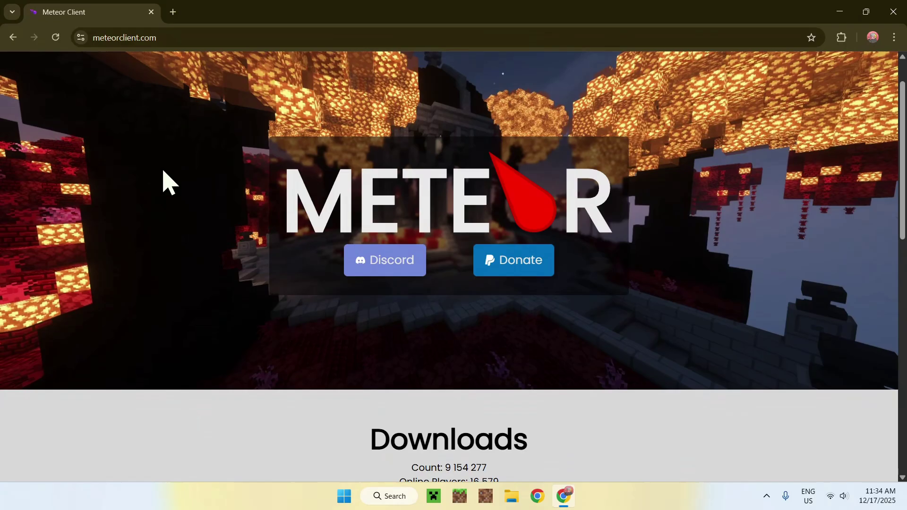
scroll(163, 172, "down", 3)
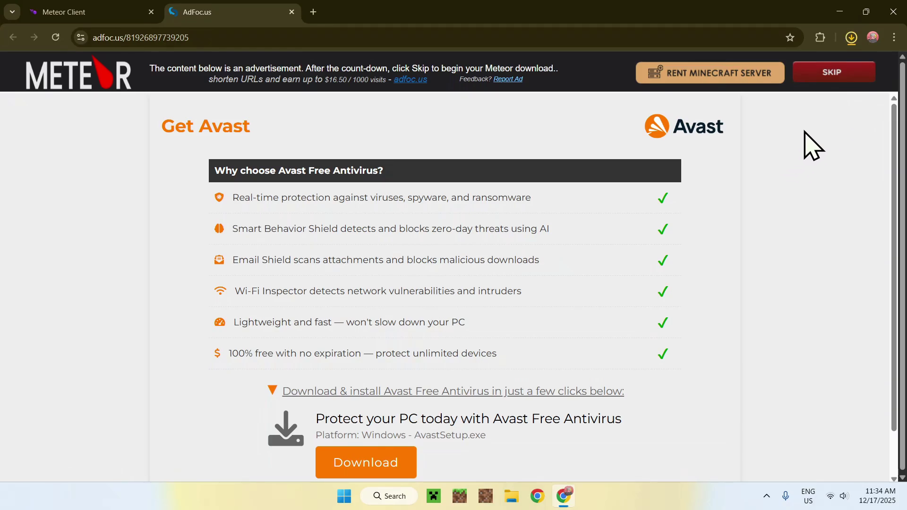
left_click(852, 37)
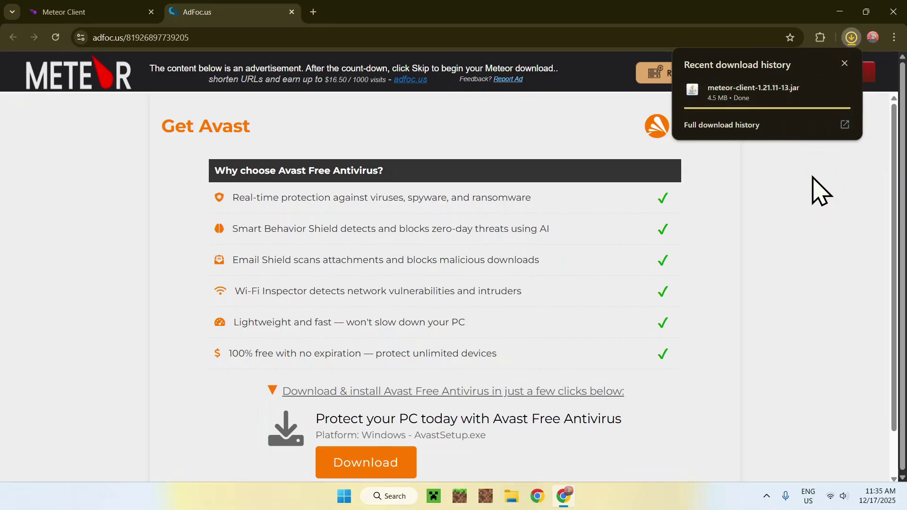
- Search Google for "Fabric Minecraft" in a new tab and open the fabricmc.net website
left_click(313, 11)
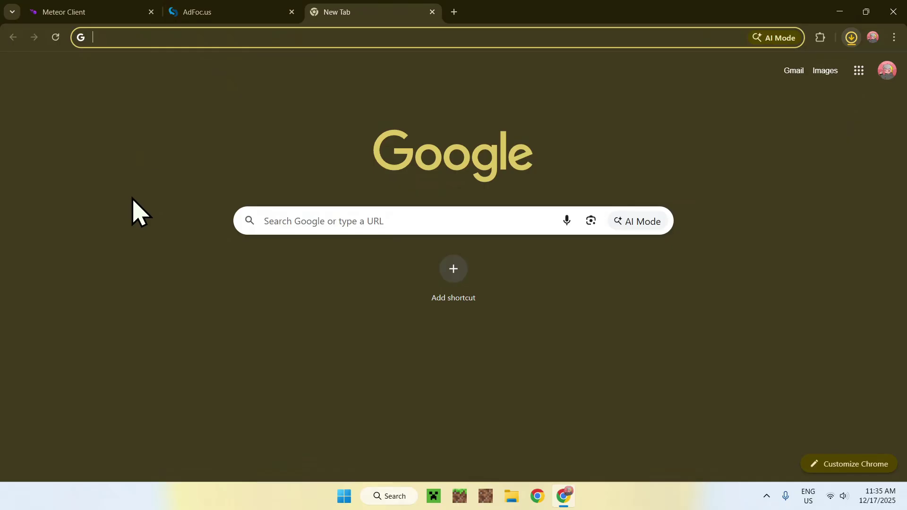
left_click(289, 219)
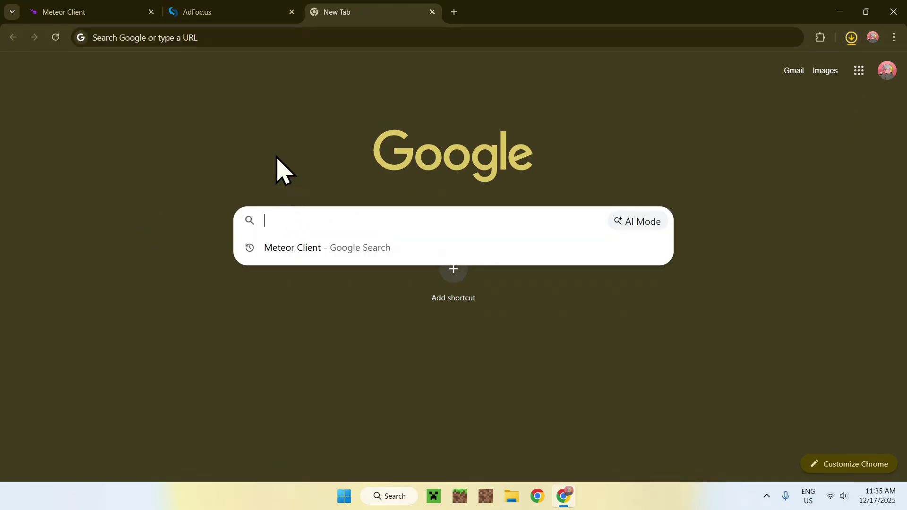
type("Fabric Minecraft")
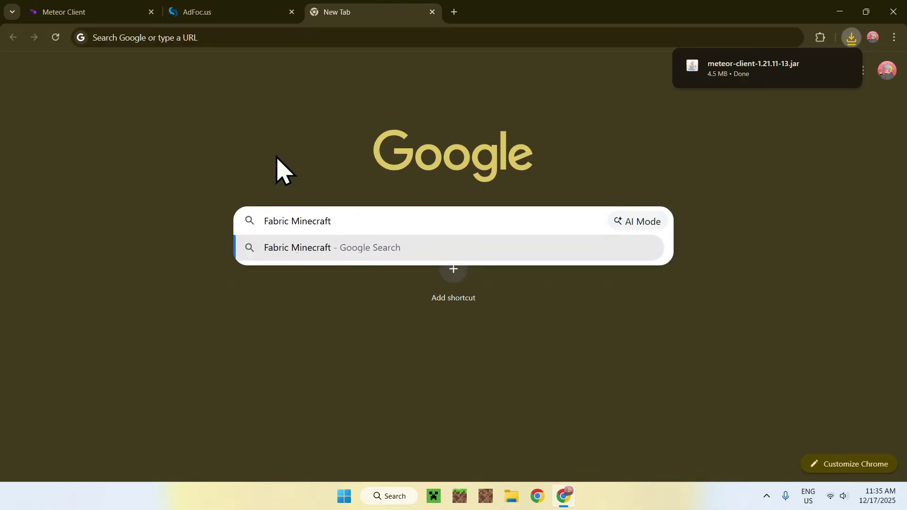
key("Return")
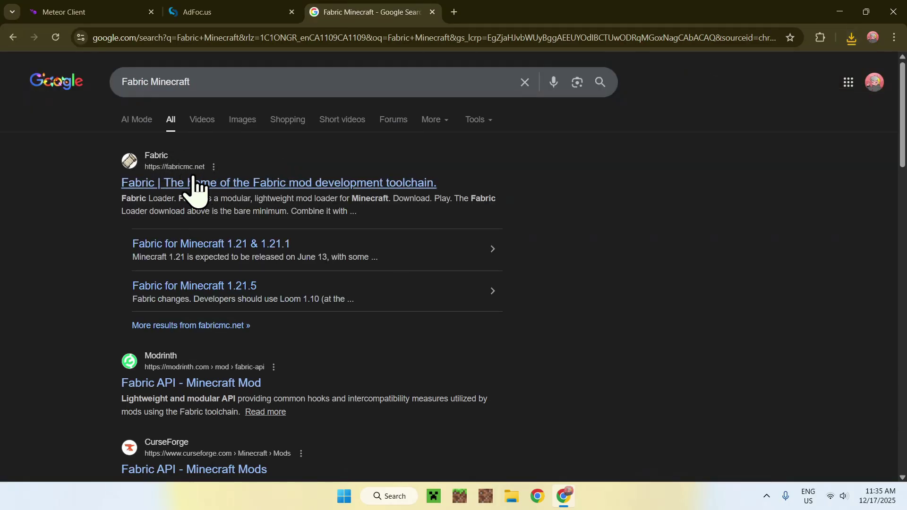
left_click(161, 188)
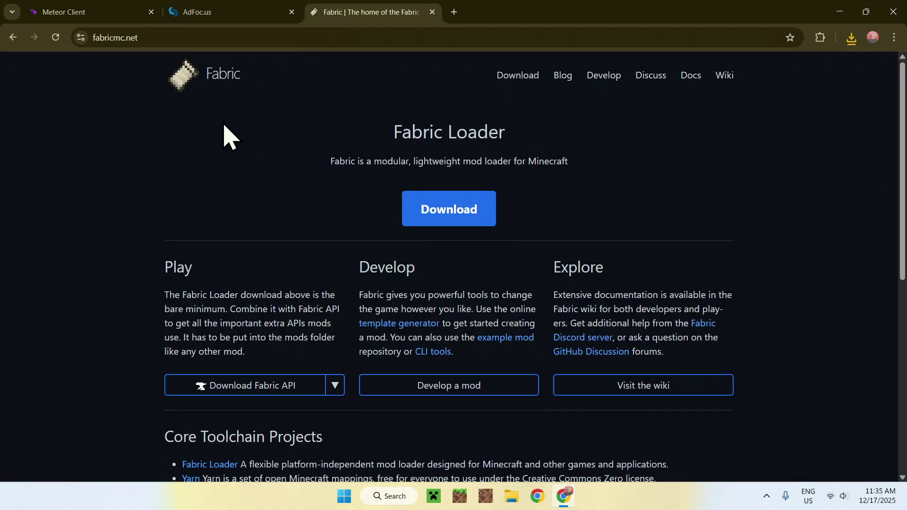
- Download the Fabric installer for Windows from the Fabric site and close the browser
left_click(448, 222)
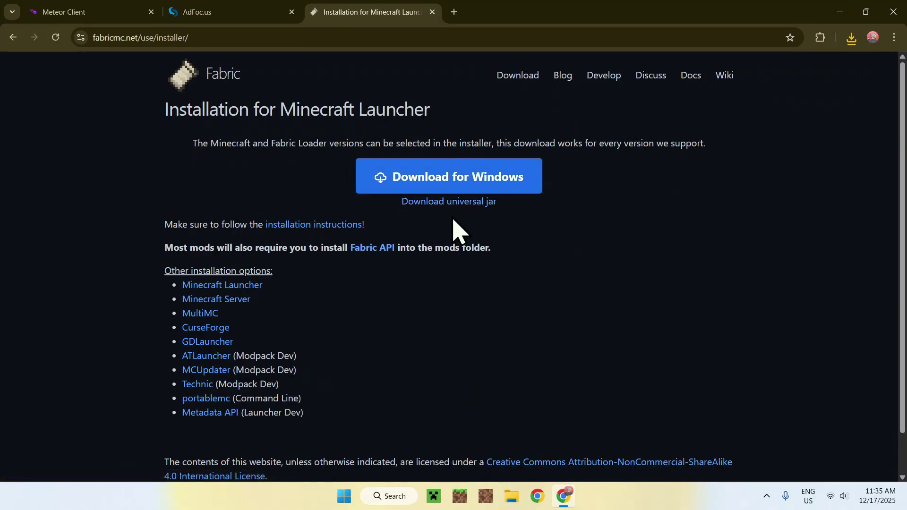
left_click(448, 189)
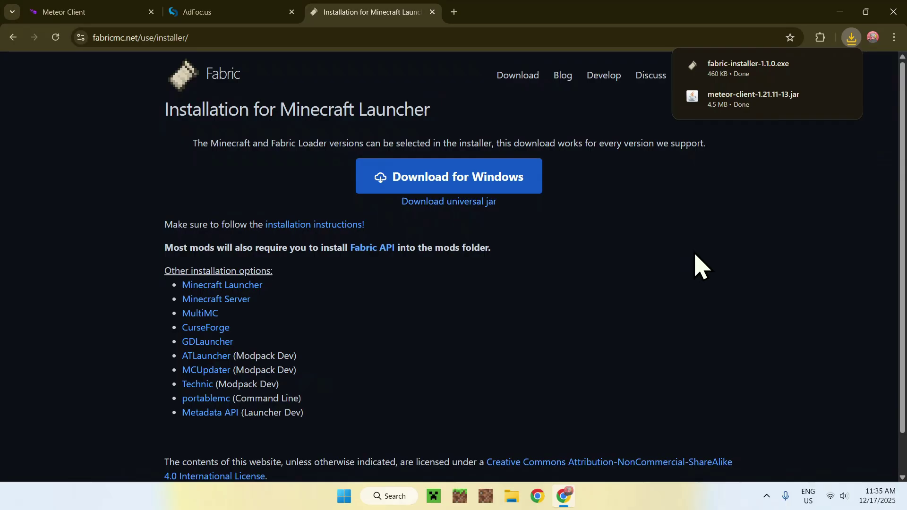
left_click(893, 12)
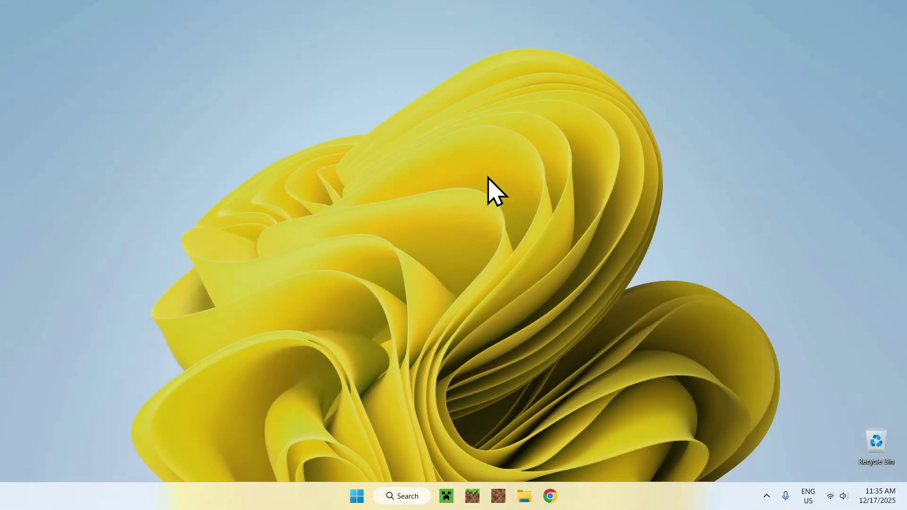
- Switch to File Explorer, open the Downloads folder and run fabric-installer-1.1.0.exe
left_click(522, 495)
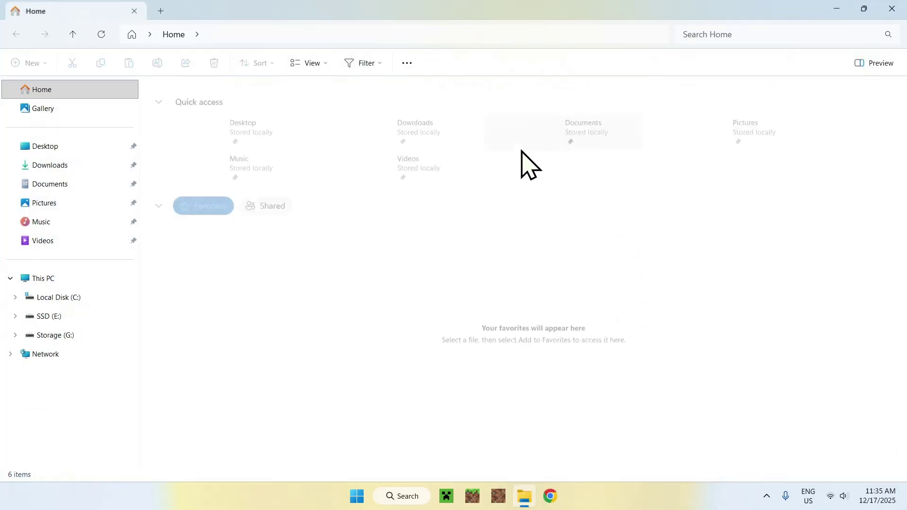
left_click(76, 165)
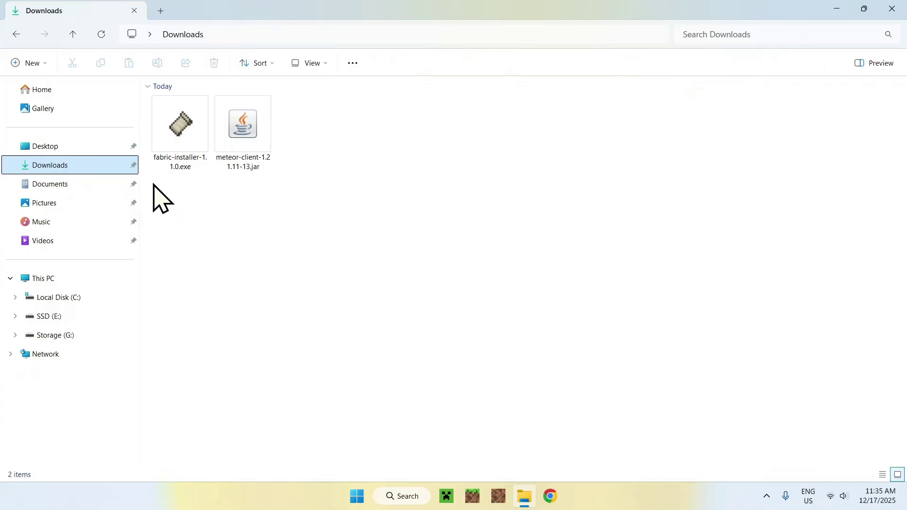
left_click_drag(149, 175, 184, 160)
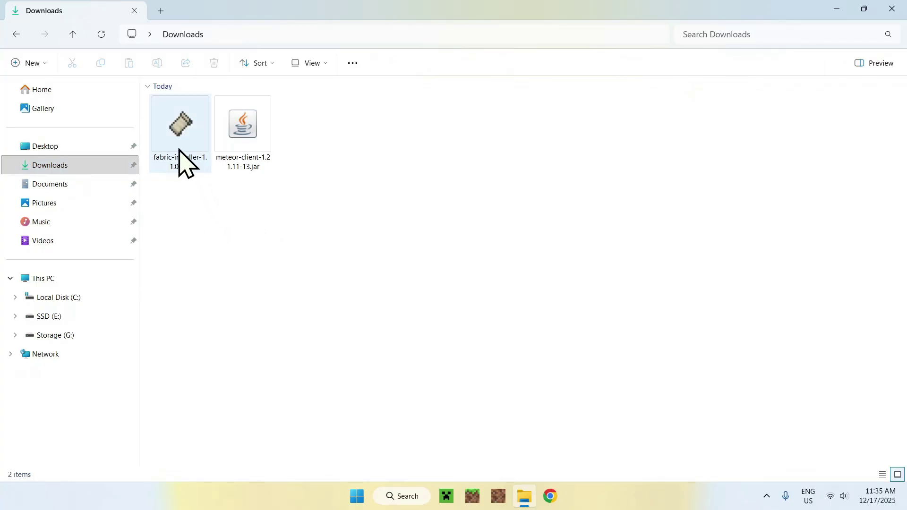
double_click(183, 162)
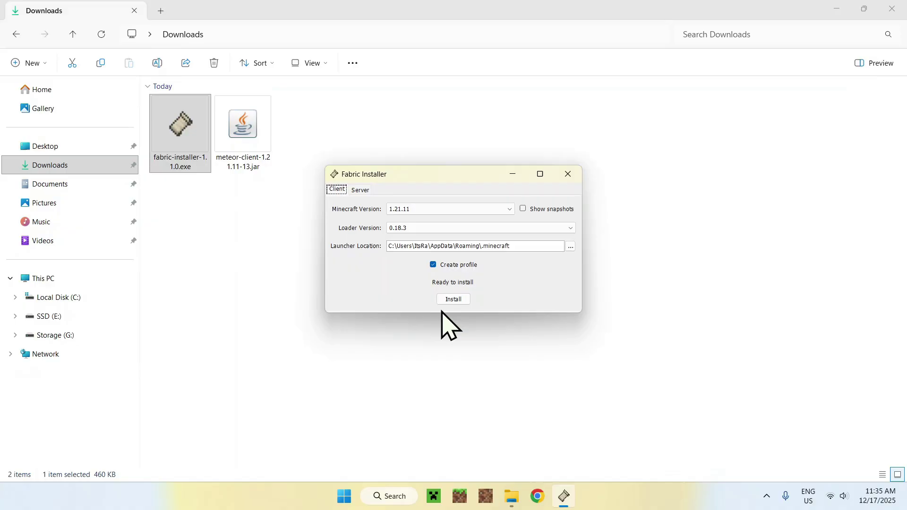
- Install Fabric Loader 0.18.3 for the Minecraft 1.21.11 client with a launcher profile, and close the installer
left_click(454, 300)
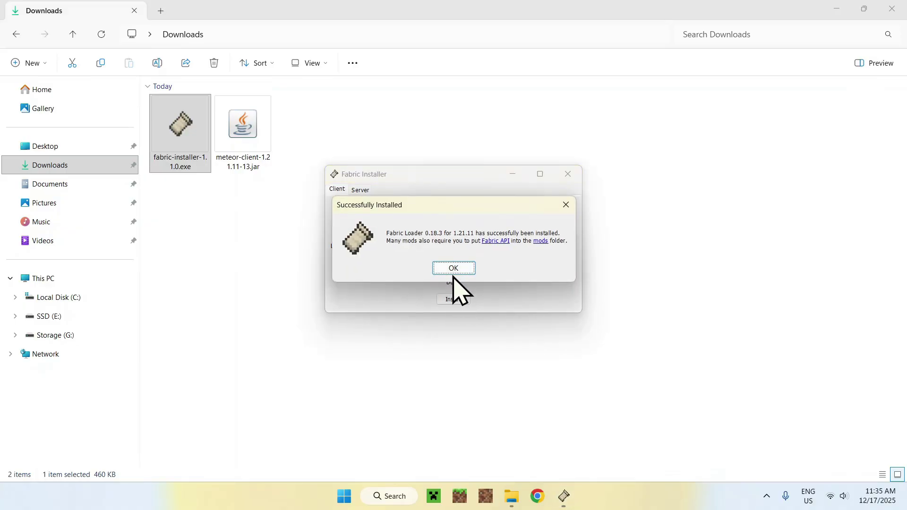
left_click(454, 269)
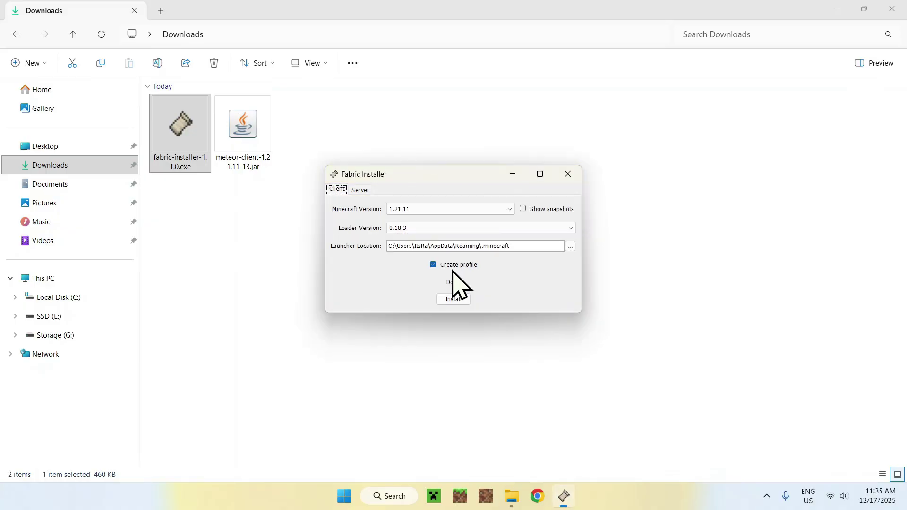
left_click(567, 176)
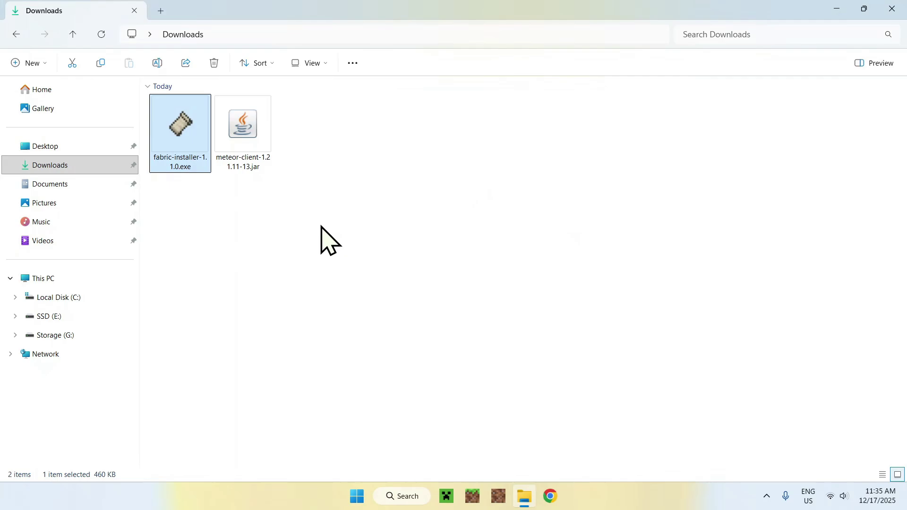
- From the Minecraft Launcher, open the game folder of the fabric-loader-1.21.11 installation and enter its mods folder
left_click(446, 496)
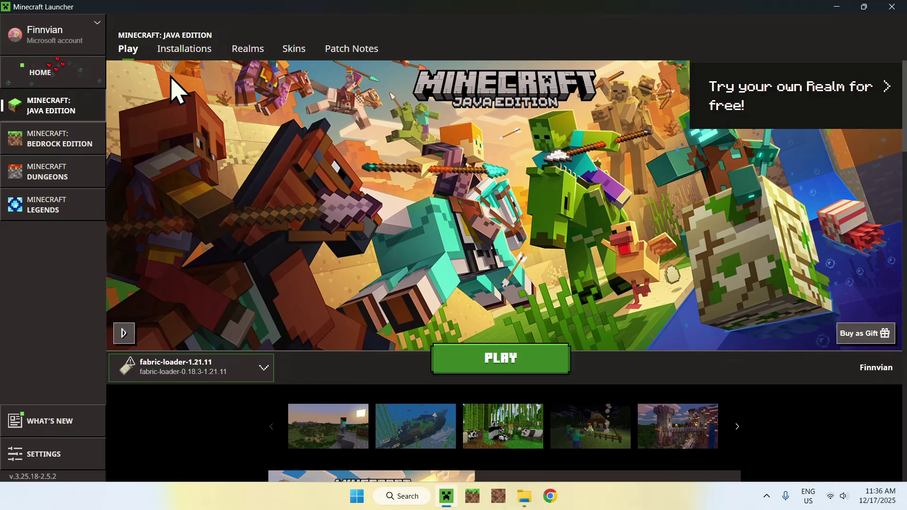
left_click(187, 53)
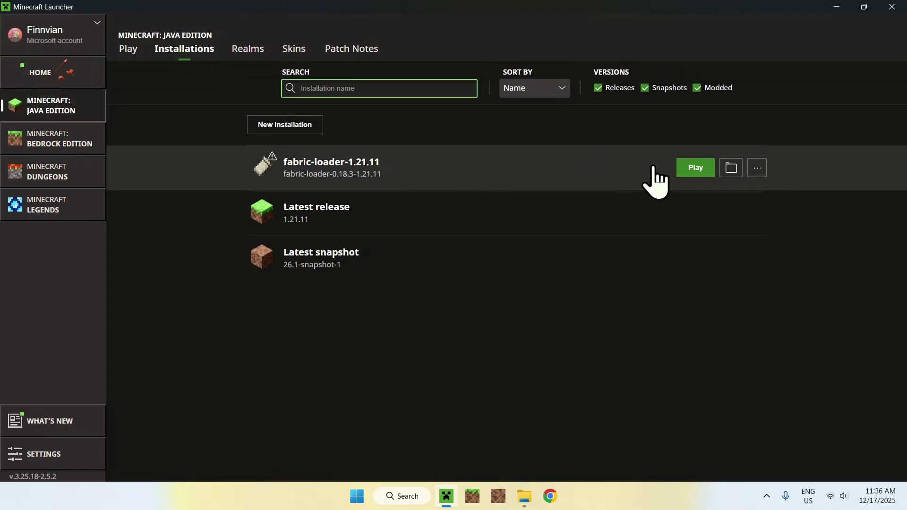
left_click(732, 171)
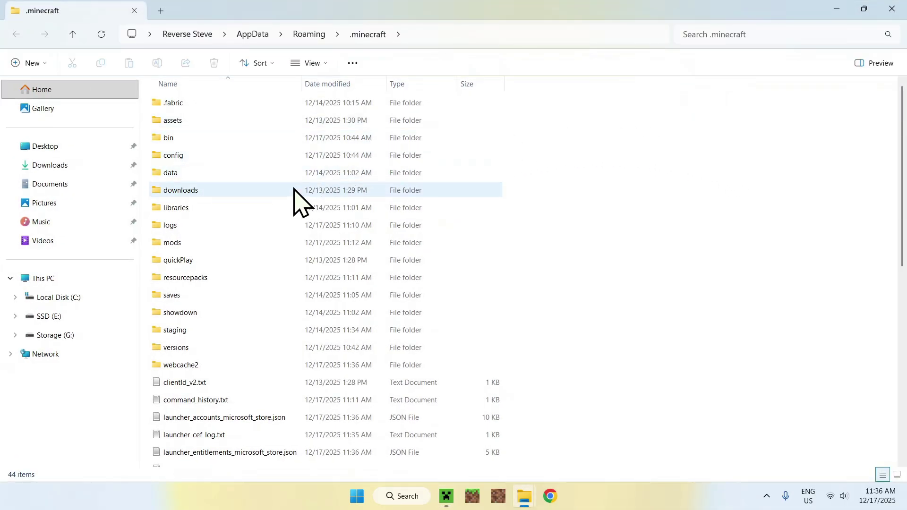
left_click(228, 243)
double_click(243, 243)
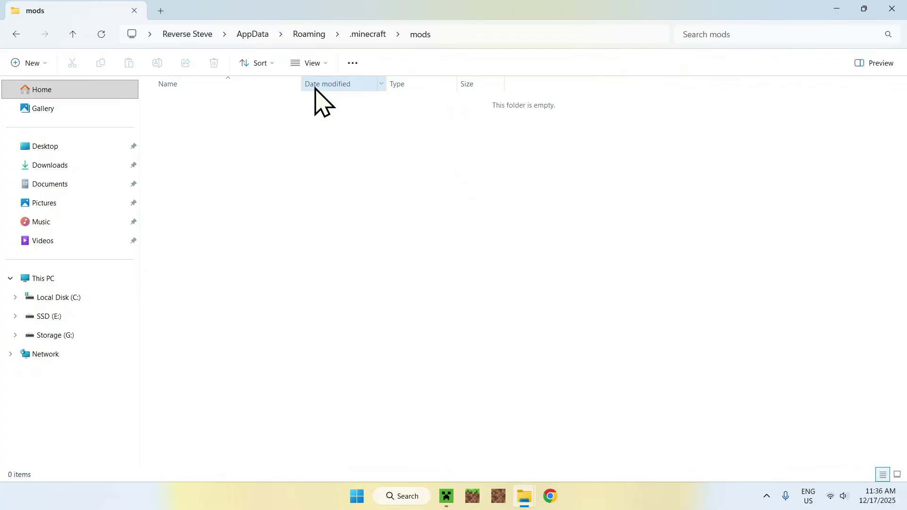
- Copy meteor-client-1.21.11-13.jar from the Downloads folder into the .minecraft mods folder
left_click(97, 166)
left_click(284, 125)
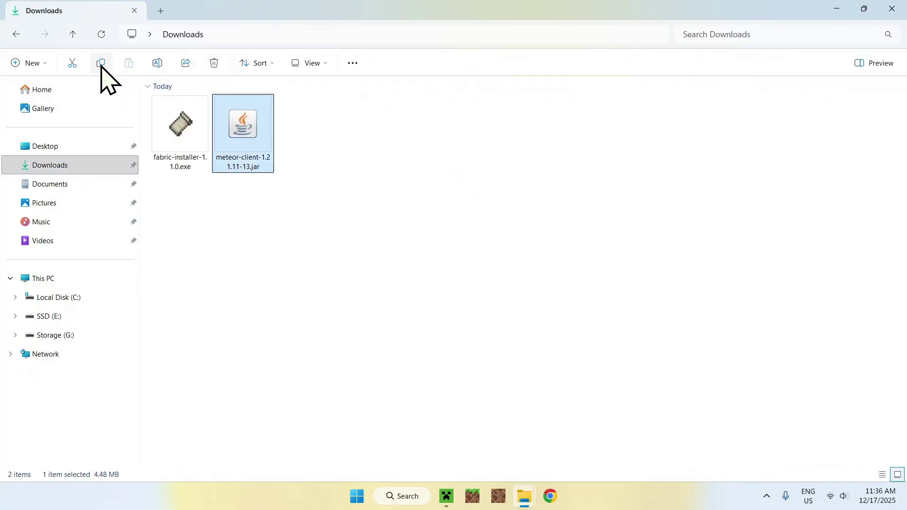
left_click(16, 35)
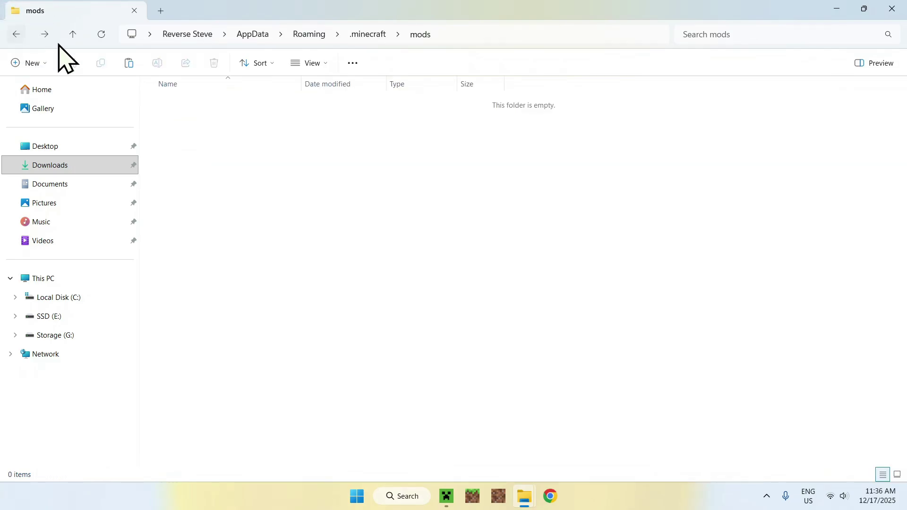
left_click(129, 63)
left_click(224, 148)
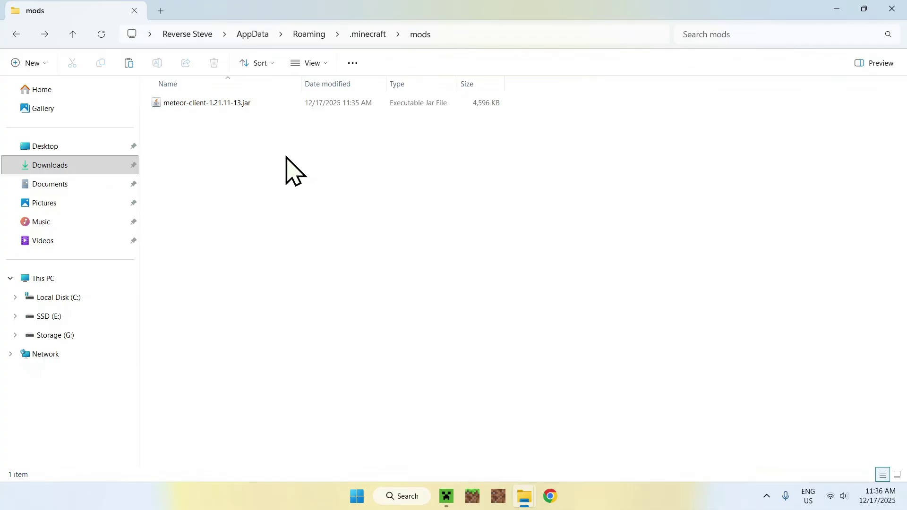
- Return to the Minecraft Launcher, start the game with the fabric-loader-1.21.11 profile and maximize the game window
left_click(448, 494)
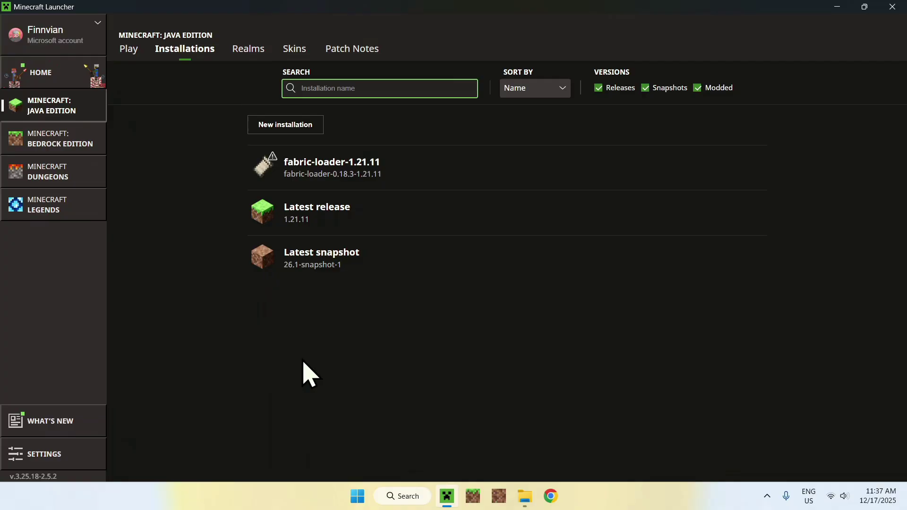
left_click(129, 49)
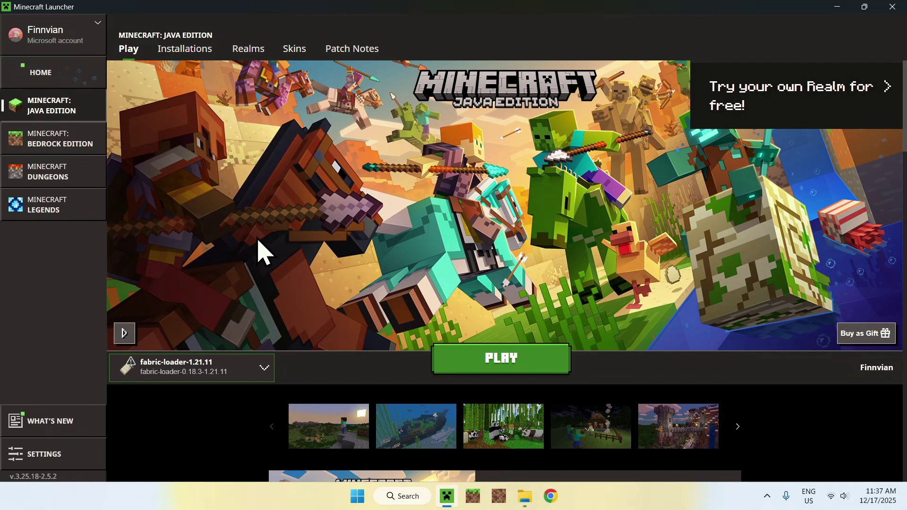
left_click(502, 369)
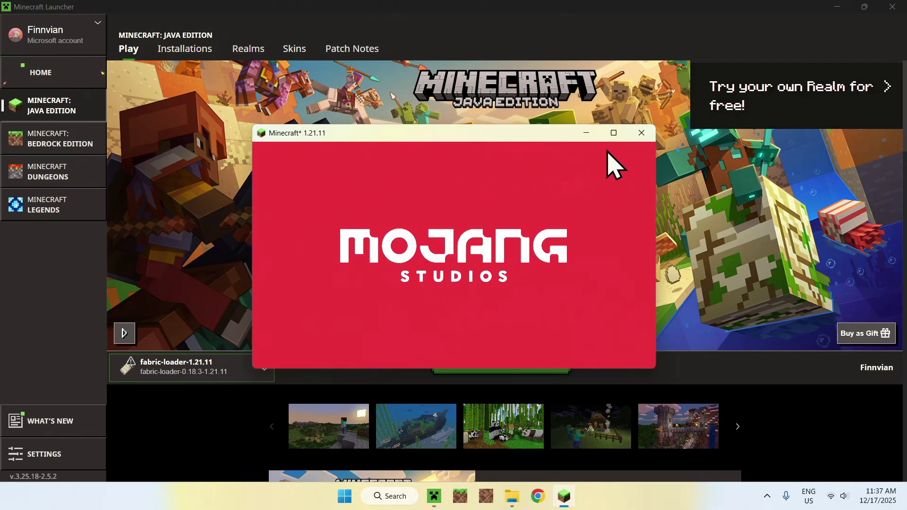
left_click(614, 134)
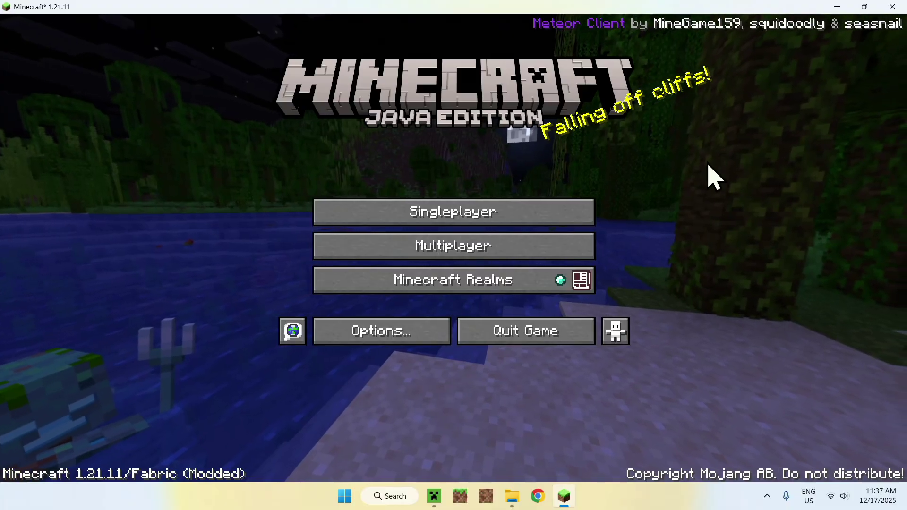
- Create a new singleplayer world with the game mode set to Creative
left_click(452, 221)
left_click(567, 428)
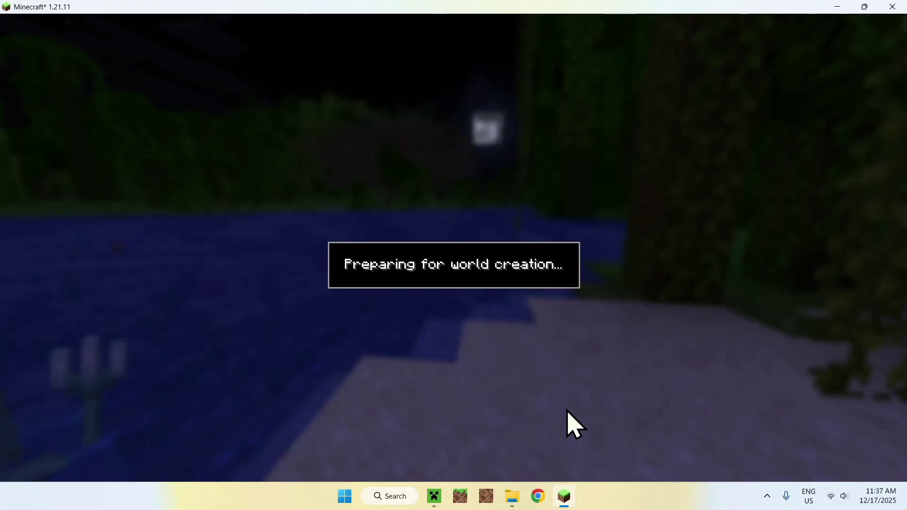
double_click(596, 167)
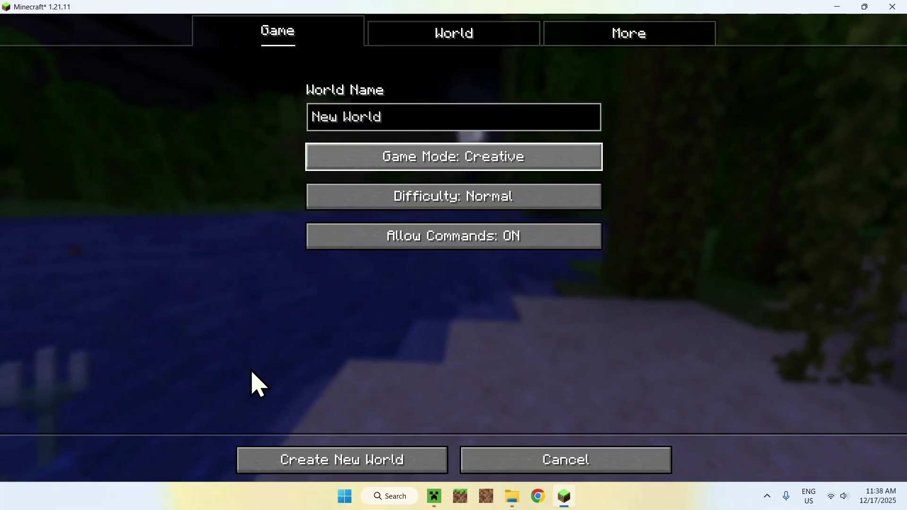
left_click(274, 459)
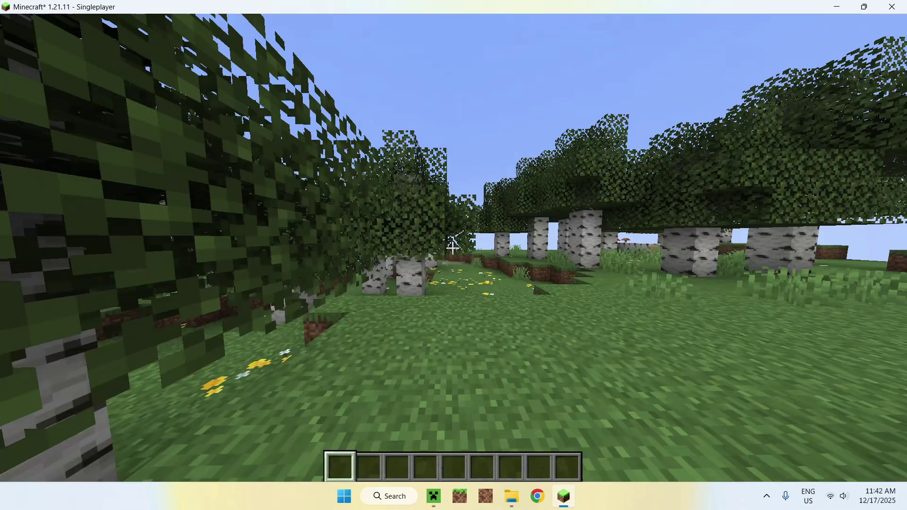
- Walk forward through the birch forest into an open grassy area of the new world
key("w")
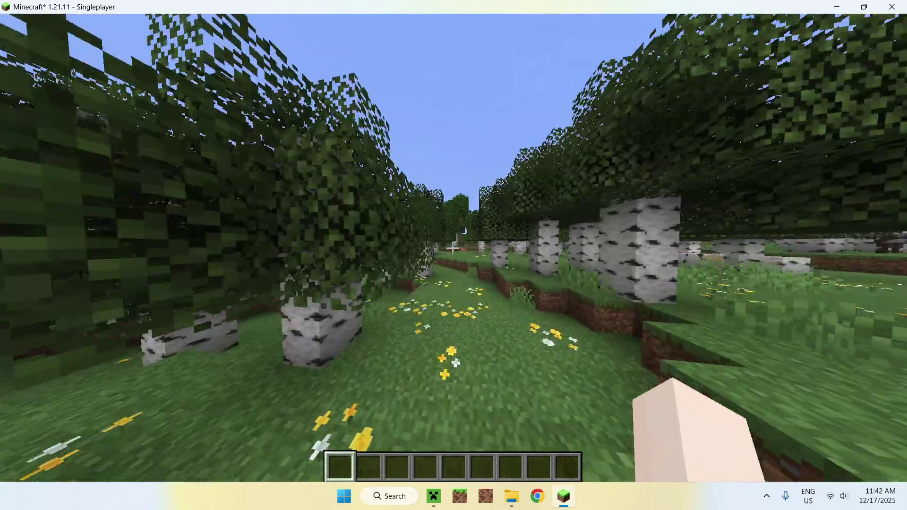
key("w")
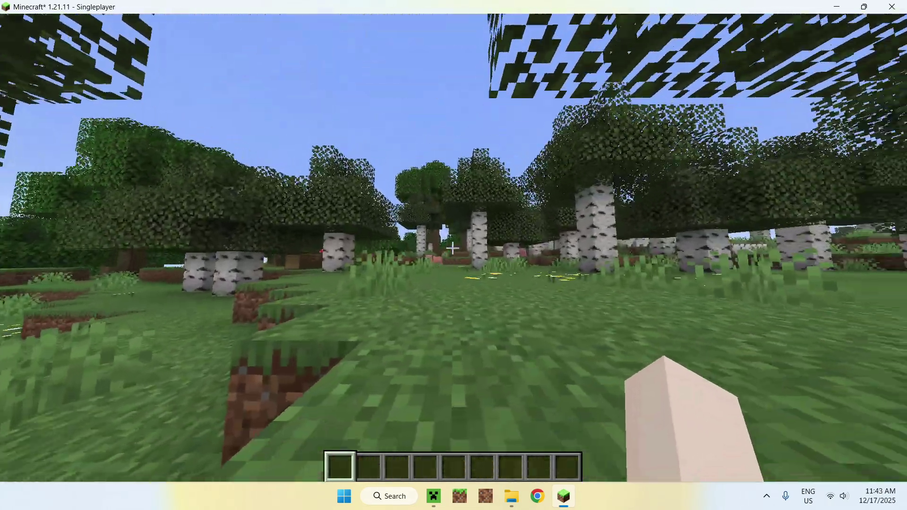
key("w")
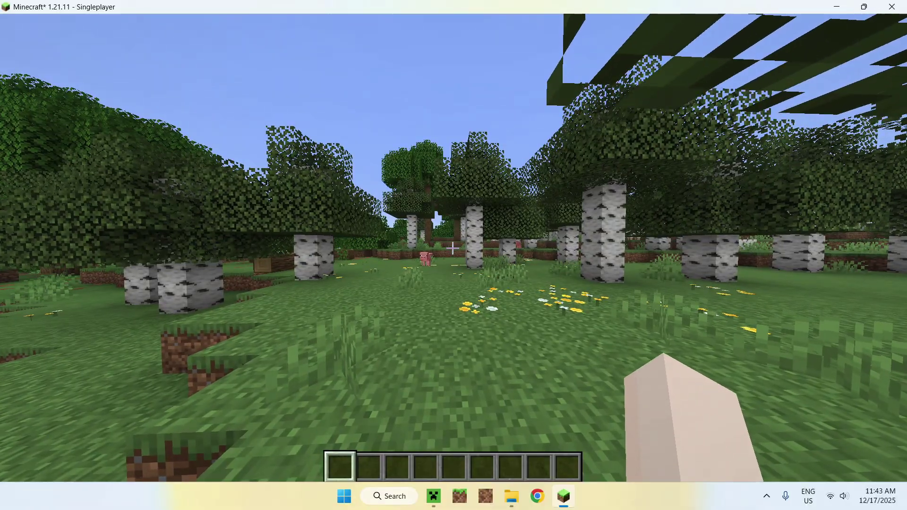
- Open Meteor Client's modules screen and move the Render category beyond Search and the Movement category into the gap it leaves
key("Shift_R")
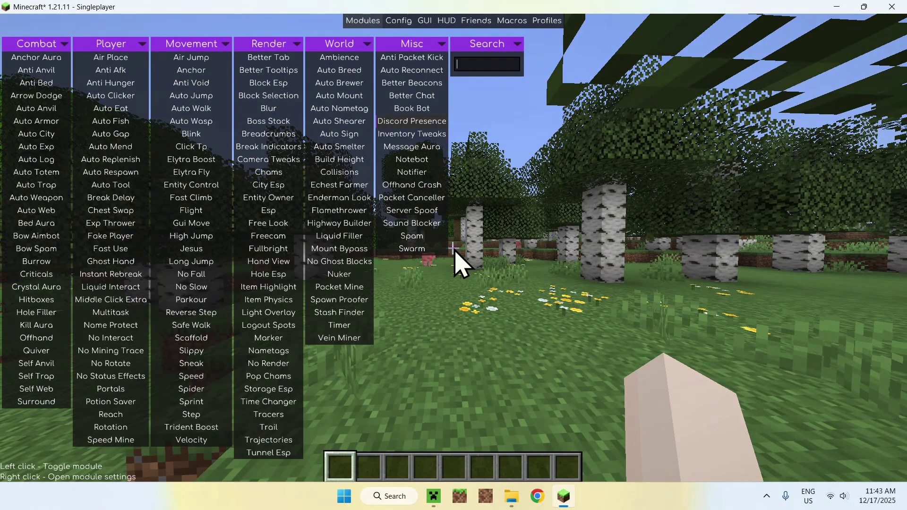
left_click_drag(280, 45, 583, 78)
left_click_drag(198, 45, 245, 49)
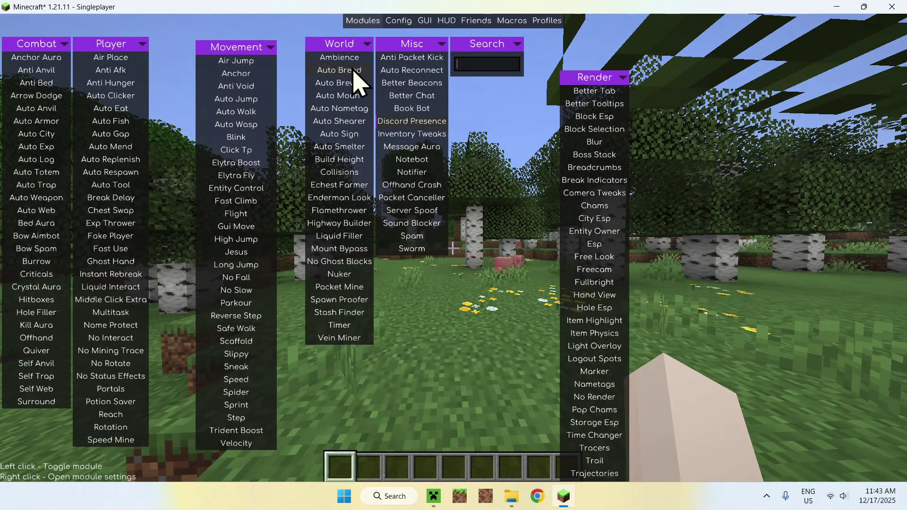
left_click_drag(596, 78, 610, 47)
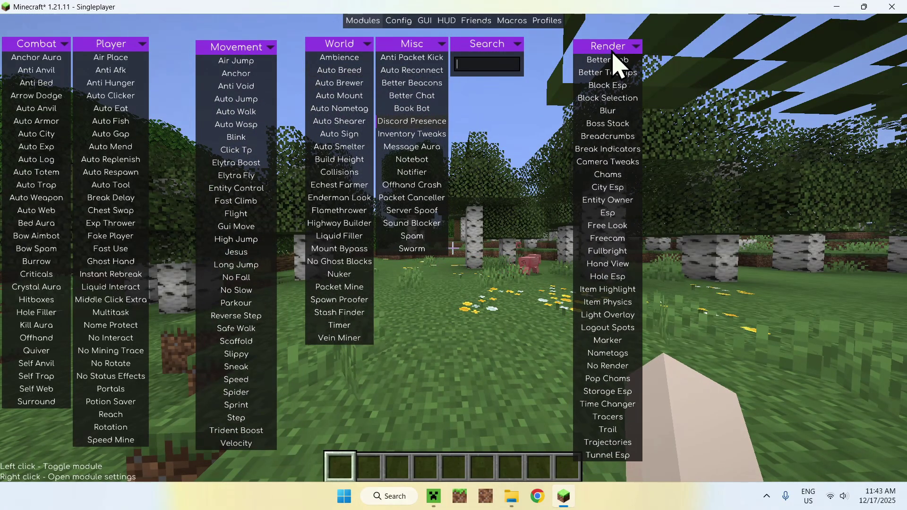
- Try the Freecam module by moving the camera back from the player, switch it off again and look through its settings
left_click(622, 239)
key("Escape")
key("s")
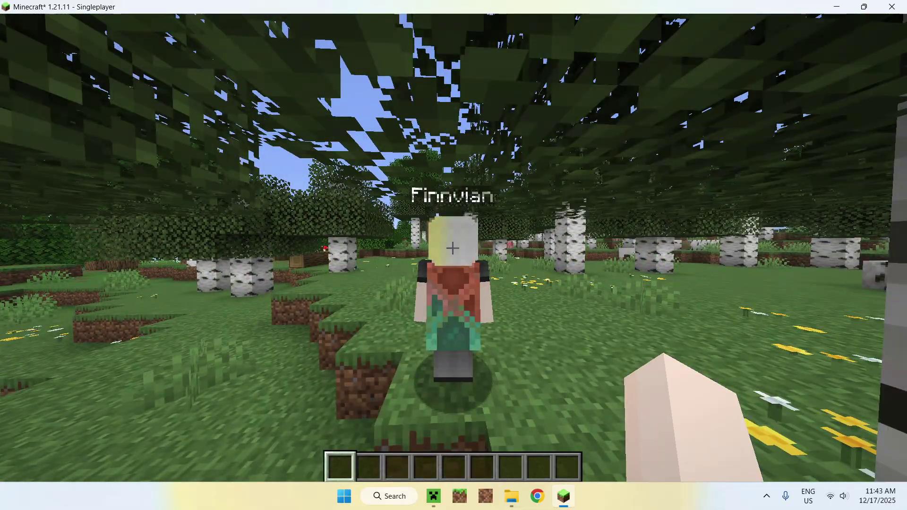
key("shift+Right")
left_click(607, 239)
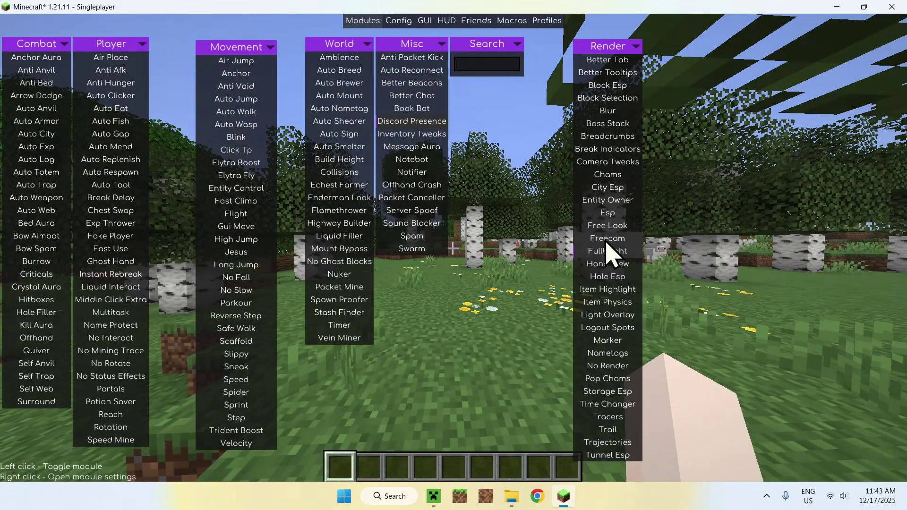
right_click(606, 240)
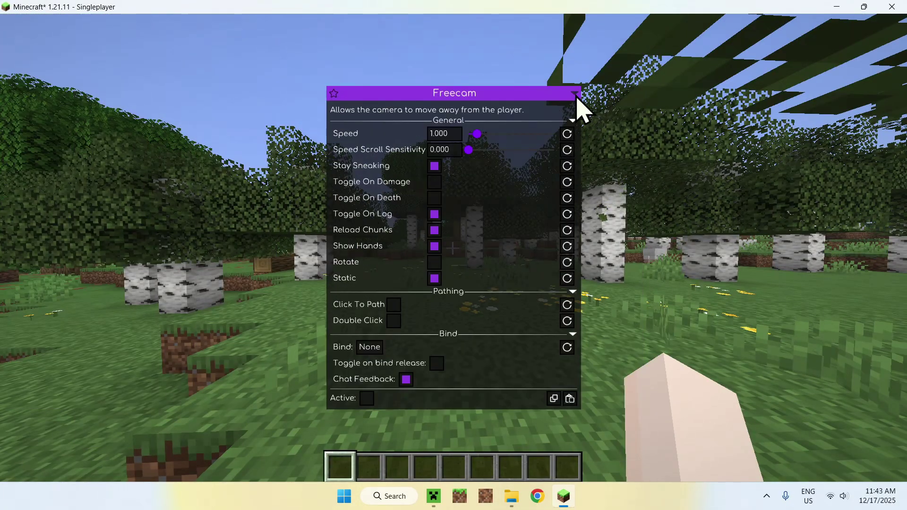
key("Escape")
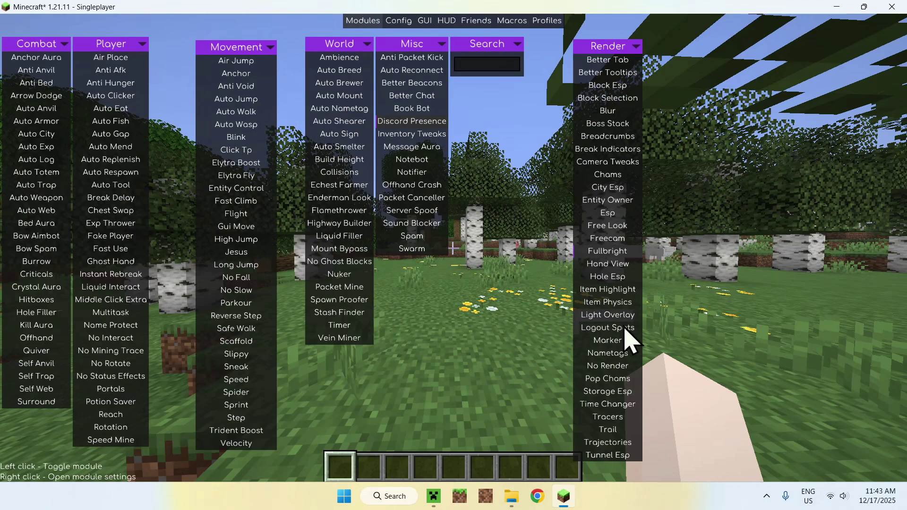
- Enable the Tracers module, try deselecting and reselecting the Animals group in its entity selection, and return to the game
left_click(609, 417)
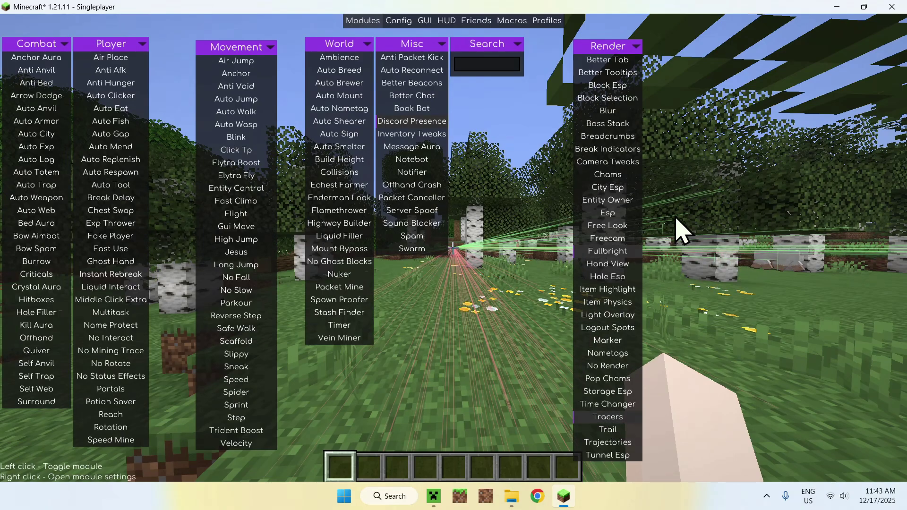
right_click(607, 417)
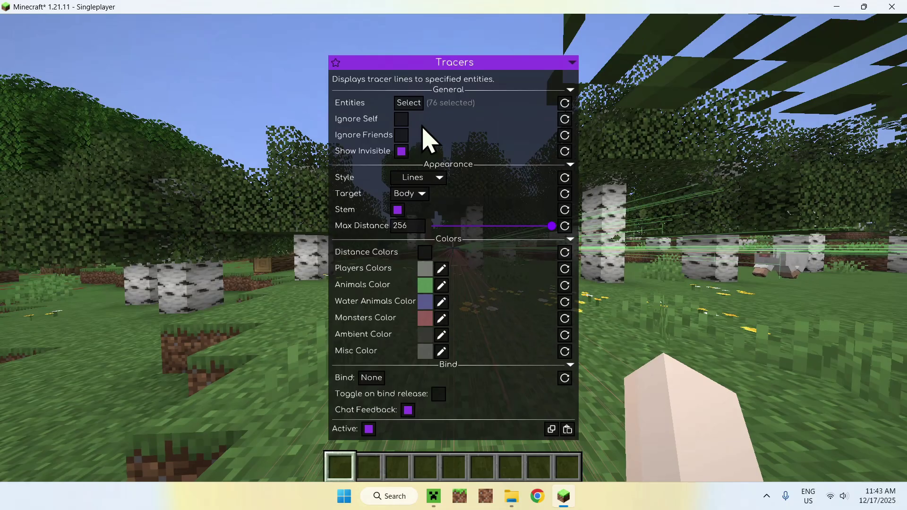
left_click(421, 103)
left_click(527, 75)
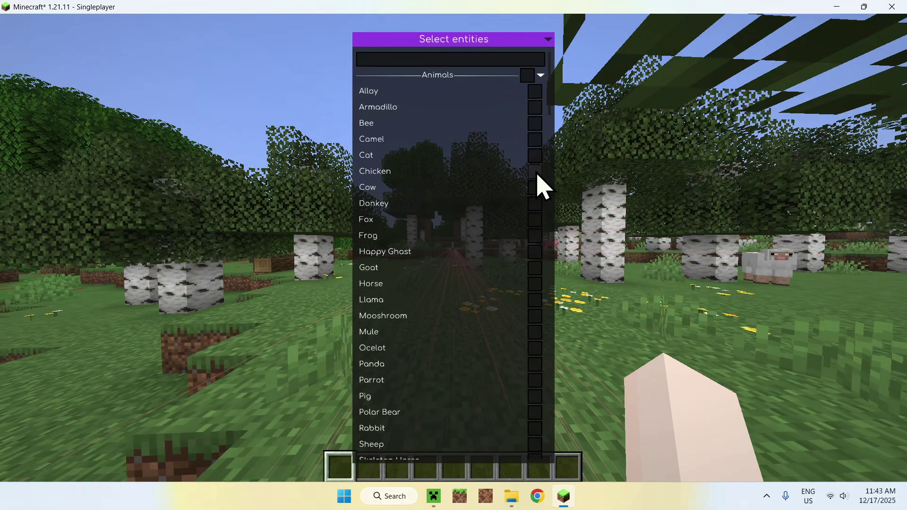
key("Escape")
key("Escape")
key("Escape")
- Fly over the forest and across the water with Tracers active, land among the birches and hit a nearby pig
key("w")
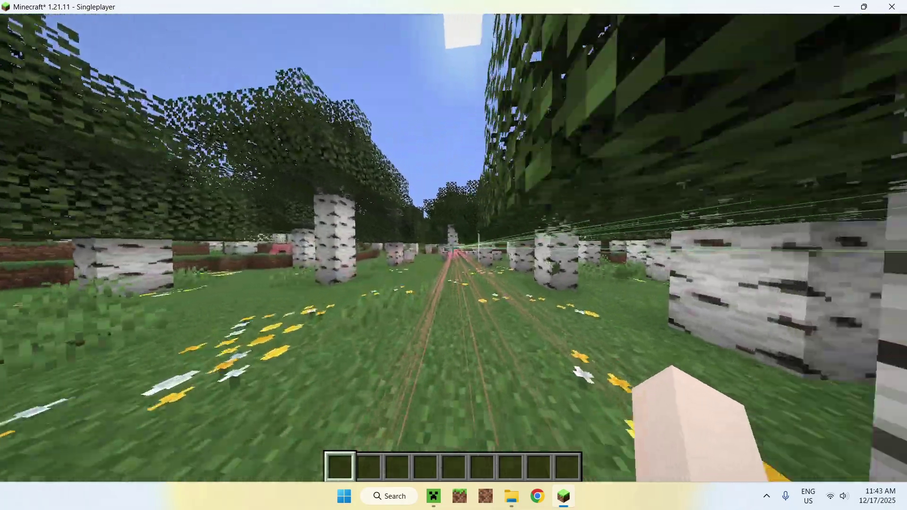
key("space")
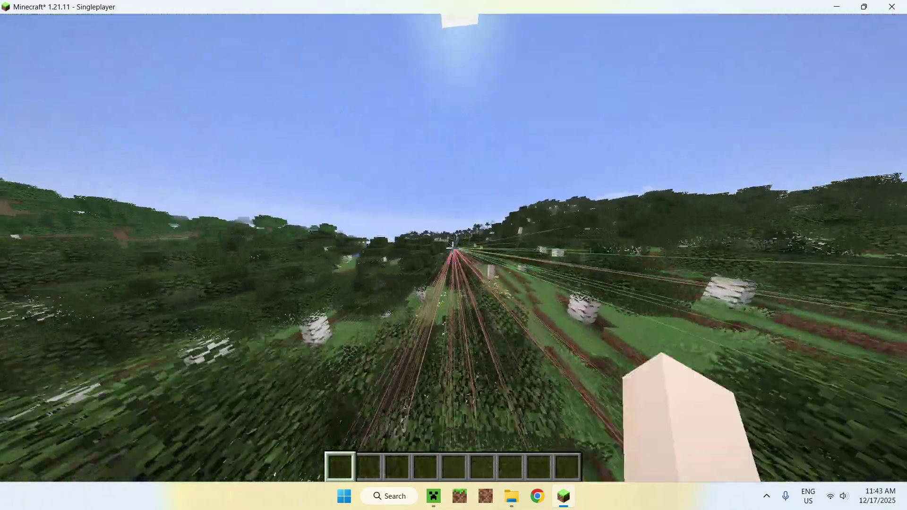
key("w")
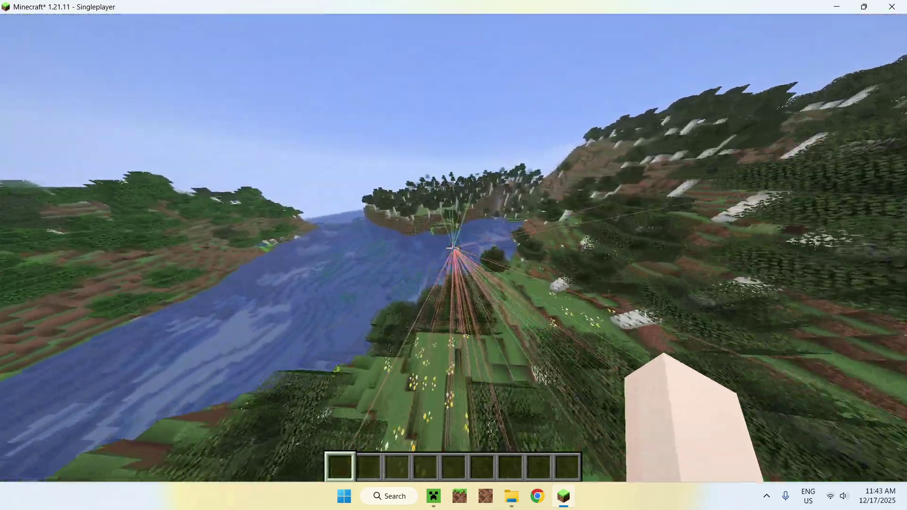
key("w")
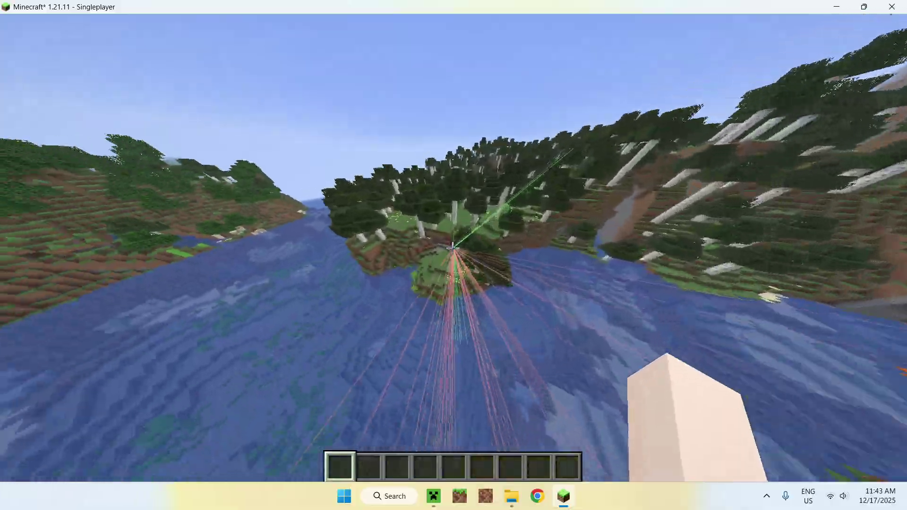
key("shift")
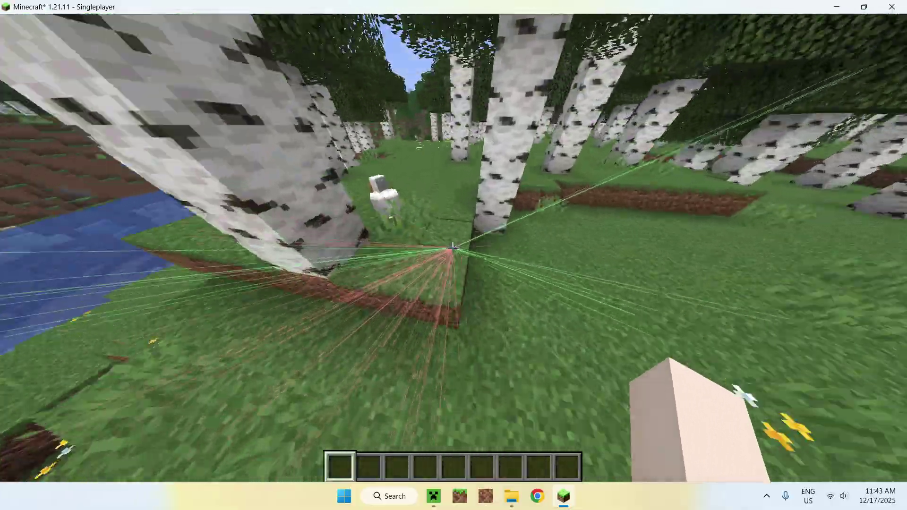
key("w")
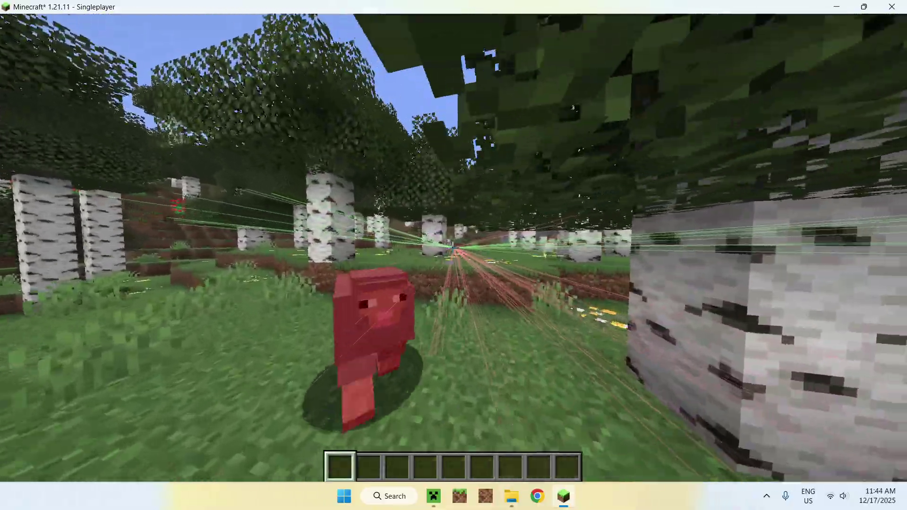
left_click(453, 247)
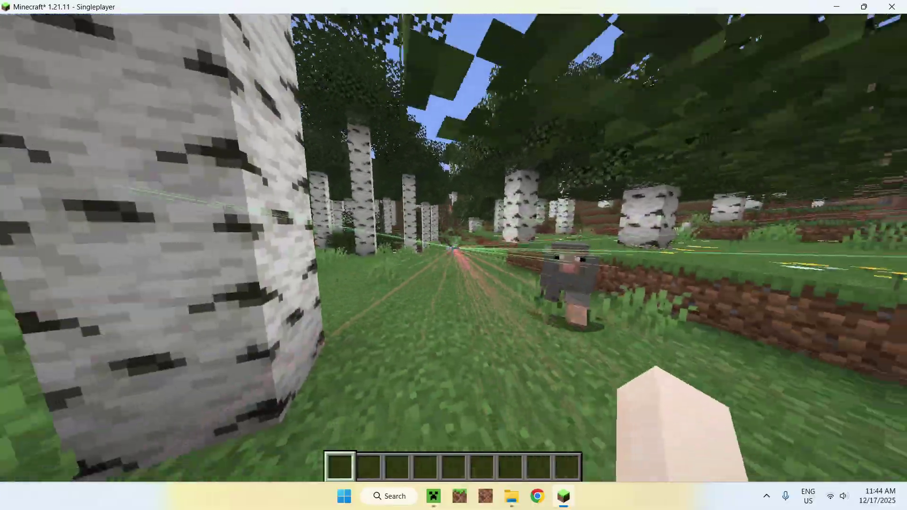